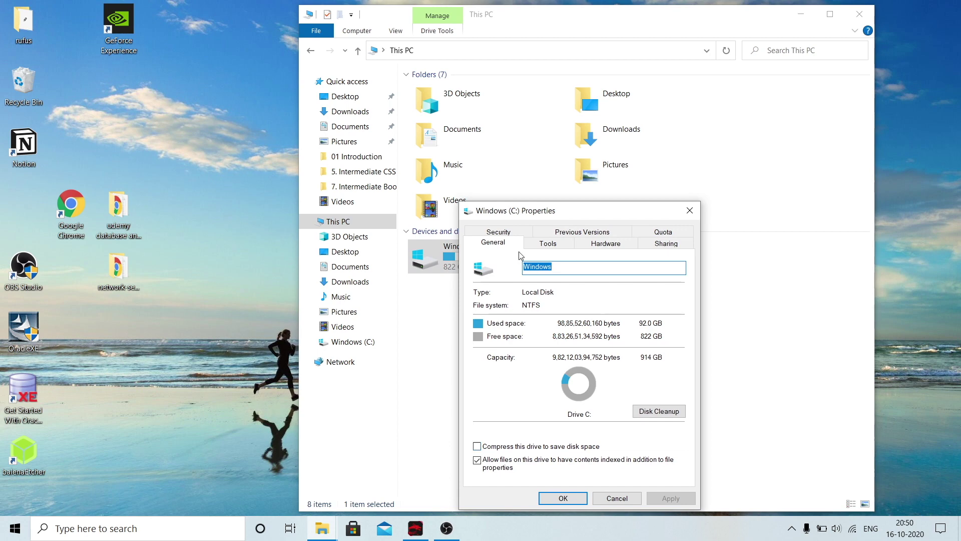
- Open Disk Cleanup for the Windows (C:) drive with system files included, and close the This PC window
click(649, 412)
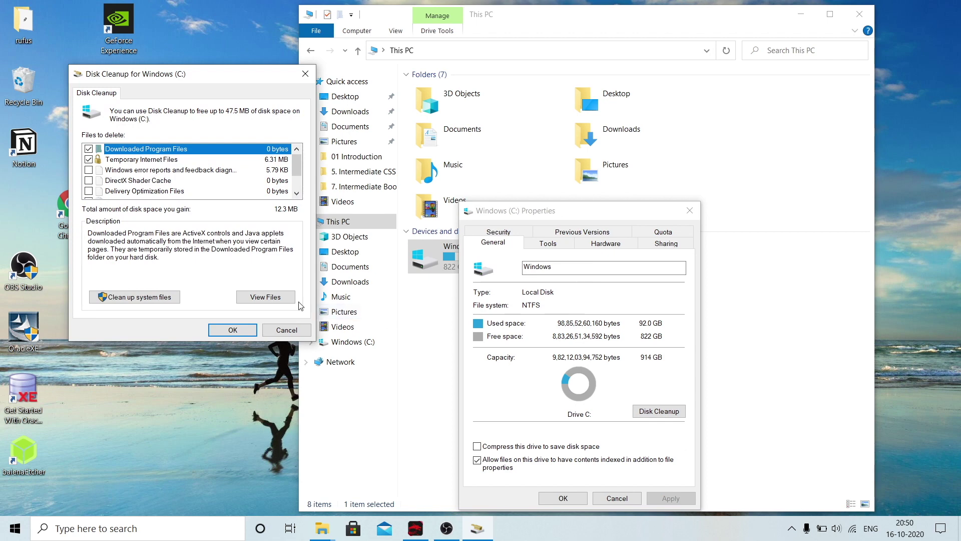
click(120, 298)
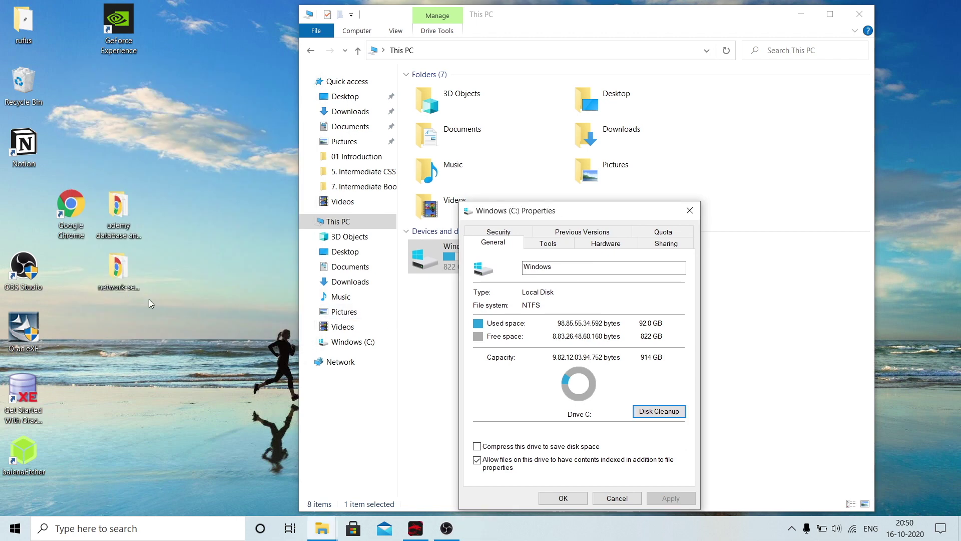
click(866, 12)
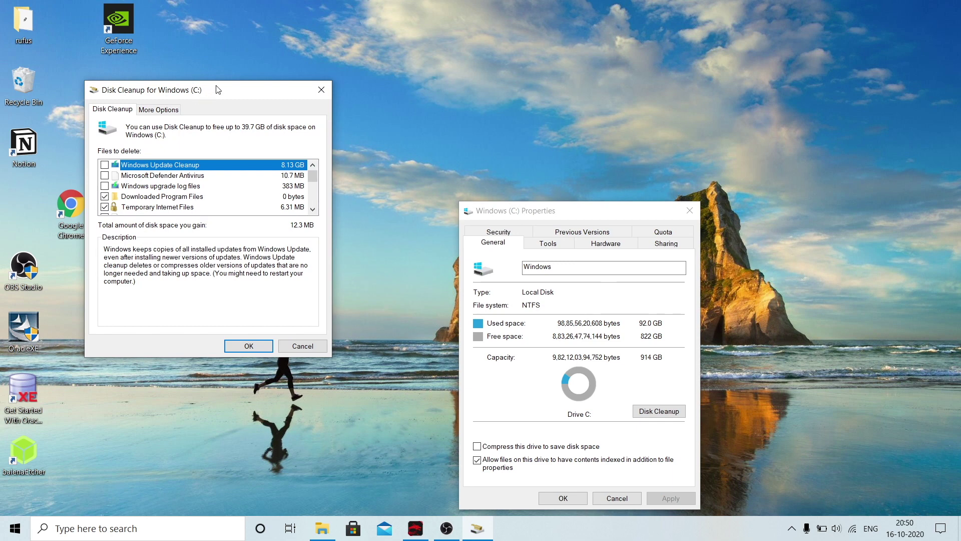
drag(218, 89, 330, 81)
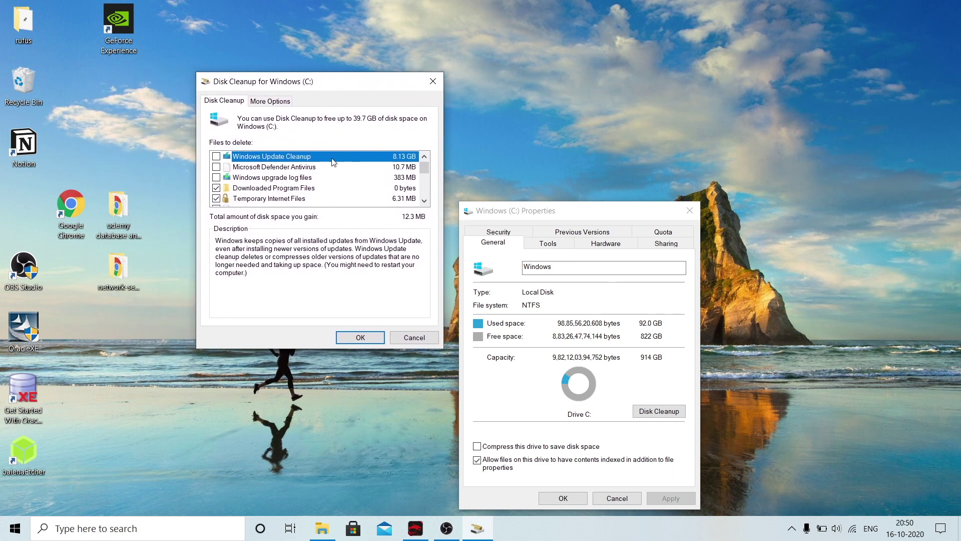
- Mark Windows Update Cleanup, Windows upgrade log files, System error memory dump files and Windows error reports for deletion
click(216, 178)
scroll(242, 188, down, 1)
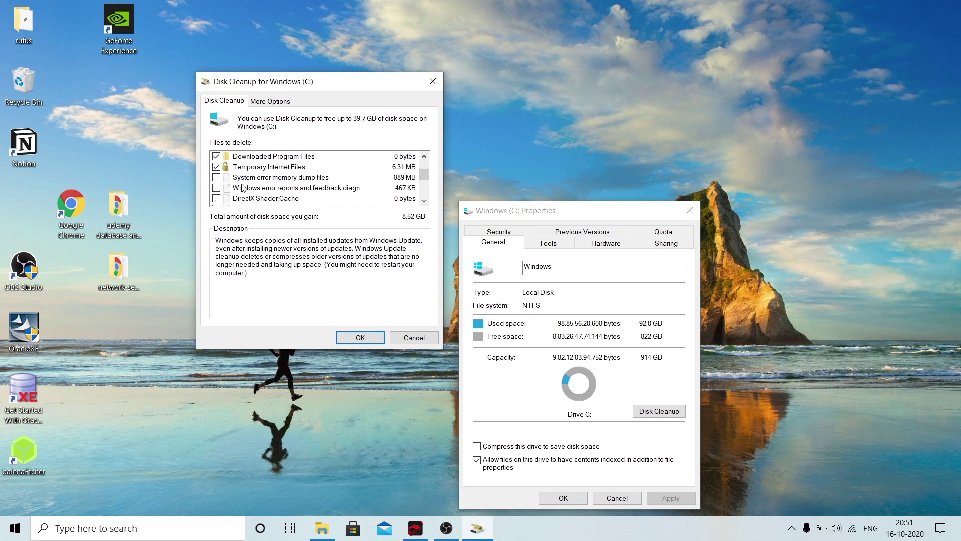
click(216, 177)
click(216, 188)
- Also mark Previous Windows installation(s), Recycle Bin and Temporary files for deletion
scroll(260, 195, down, 2)
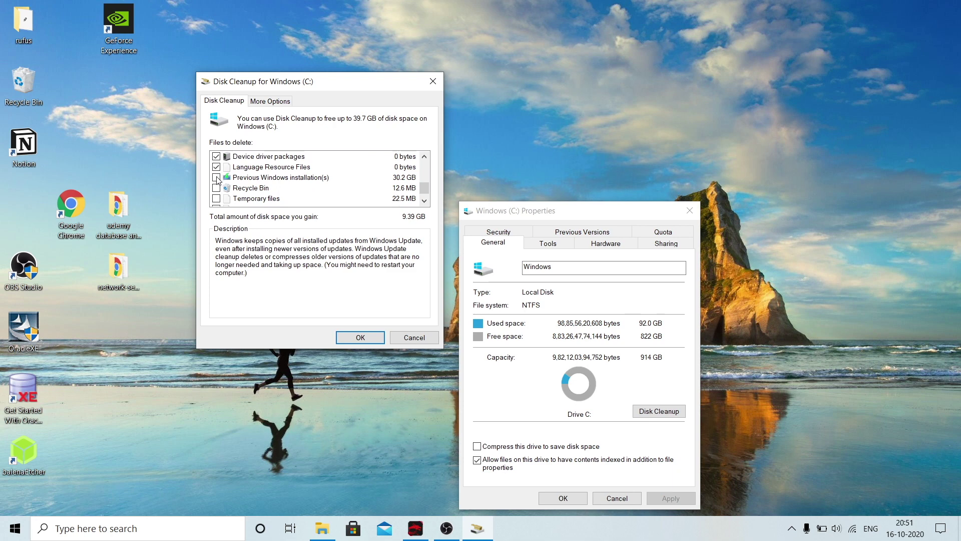
click(216, 178)
click(216, 188)
click(217, 198)
scroll(248, 193, down, 1)
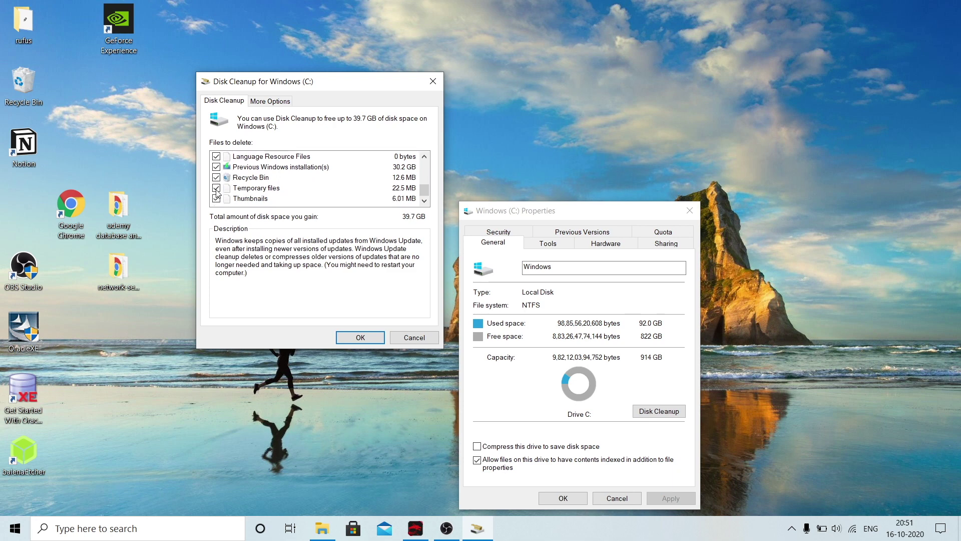
- Permanently delete the marked files, agreeing to remove the previous Windows installations
click(359, 339)
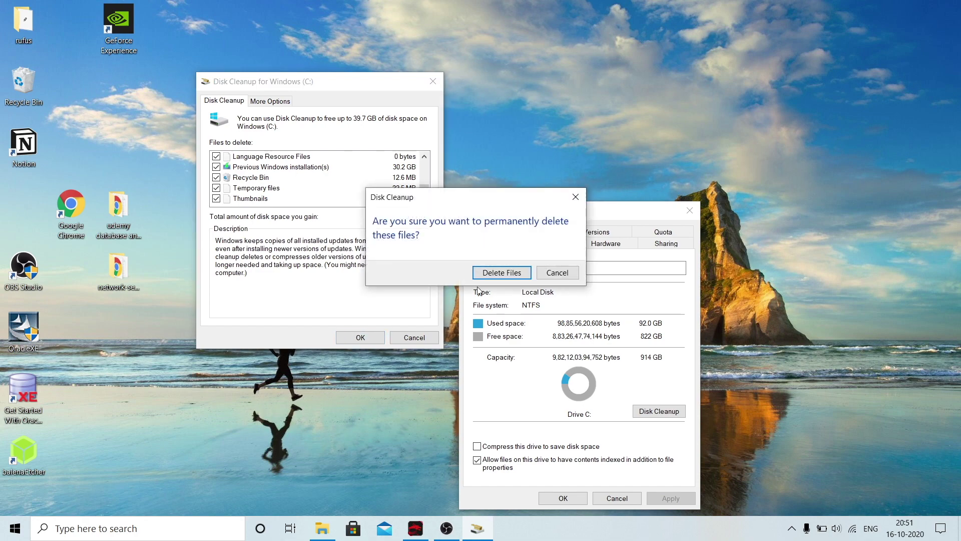
click(494, 274)
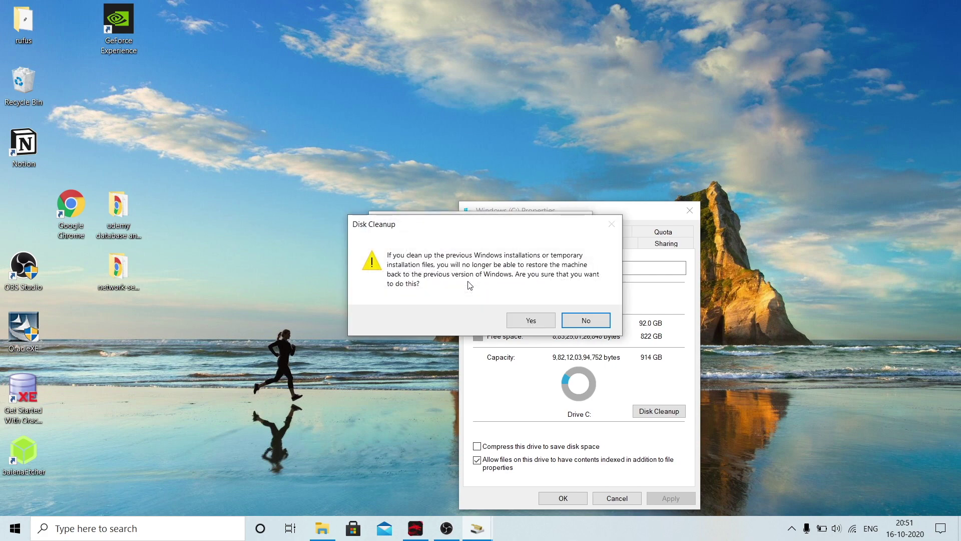
click(529, 320)
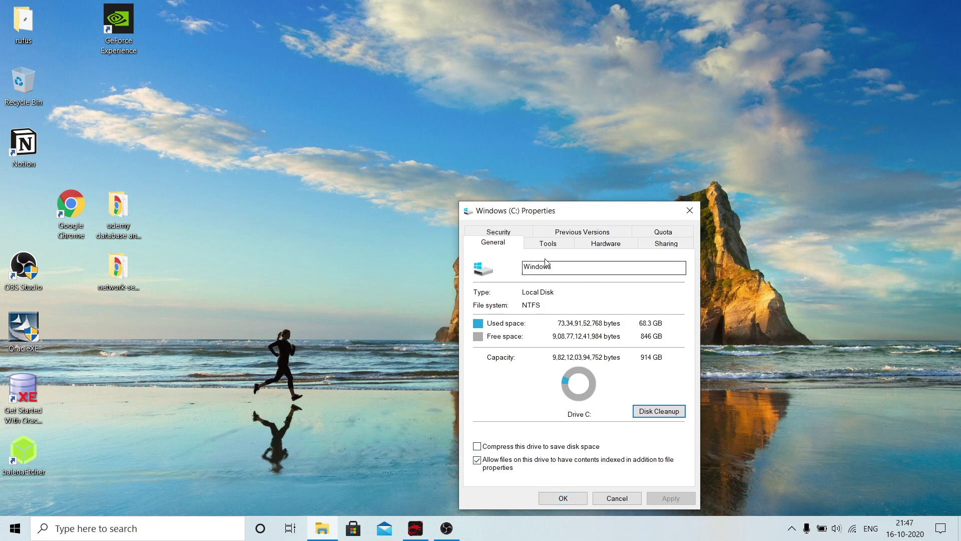
- Start optimizing the Windows (C:) drive from its properties
click(548, 244)
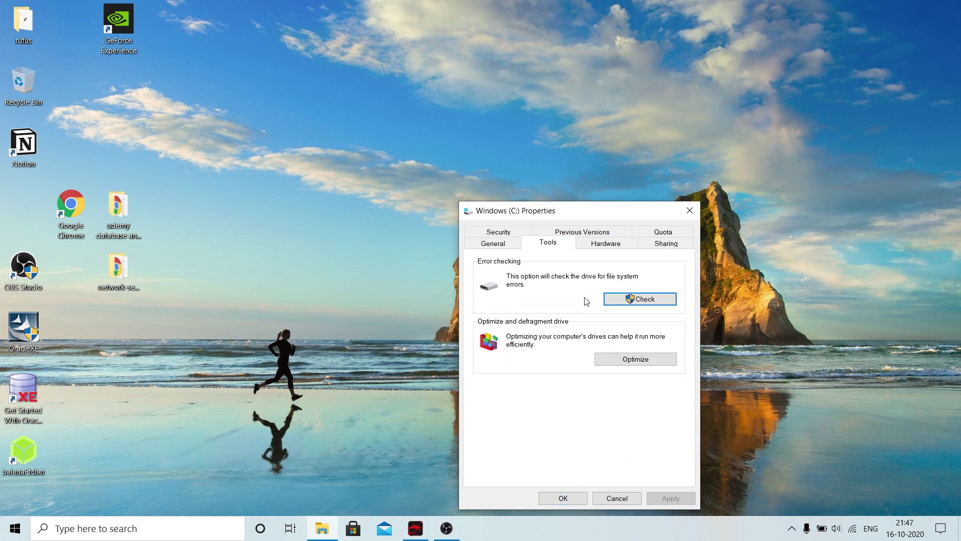
click(619, 359)
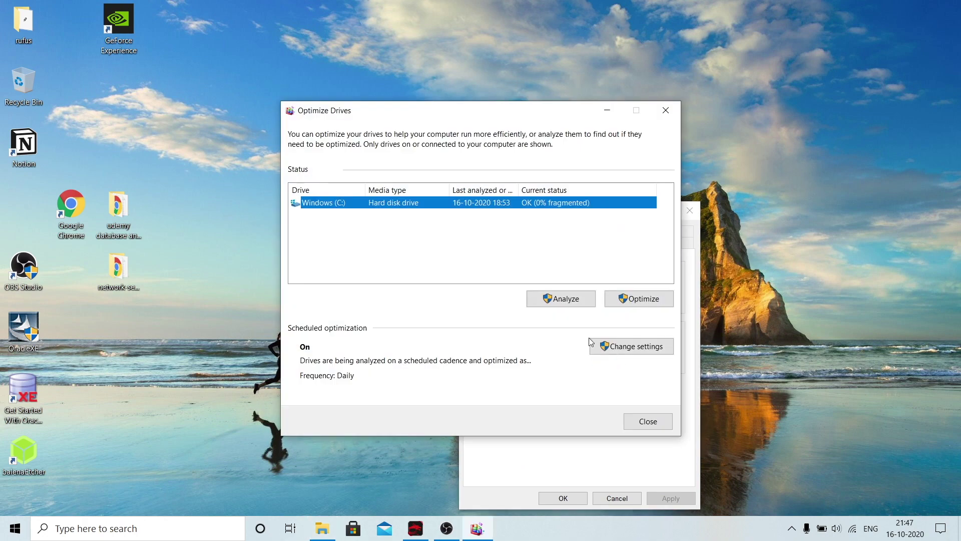
click(624, 302)
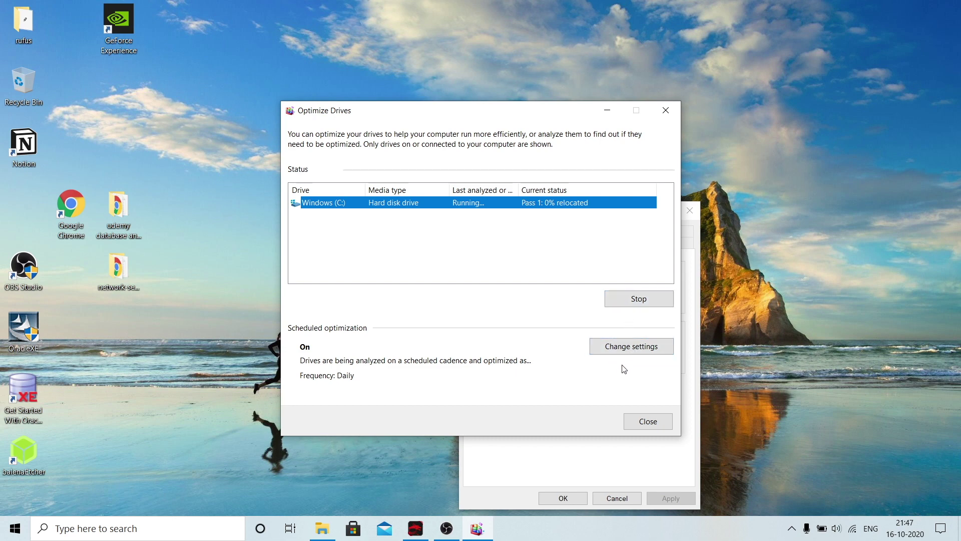
- Examine the frequency choices in the drive's optimization schedule and dismiss the schedule settings
click(623, 350)
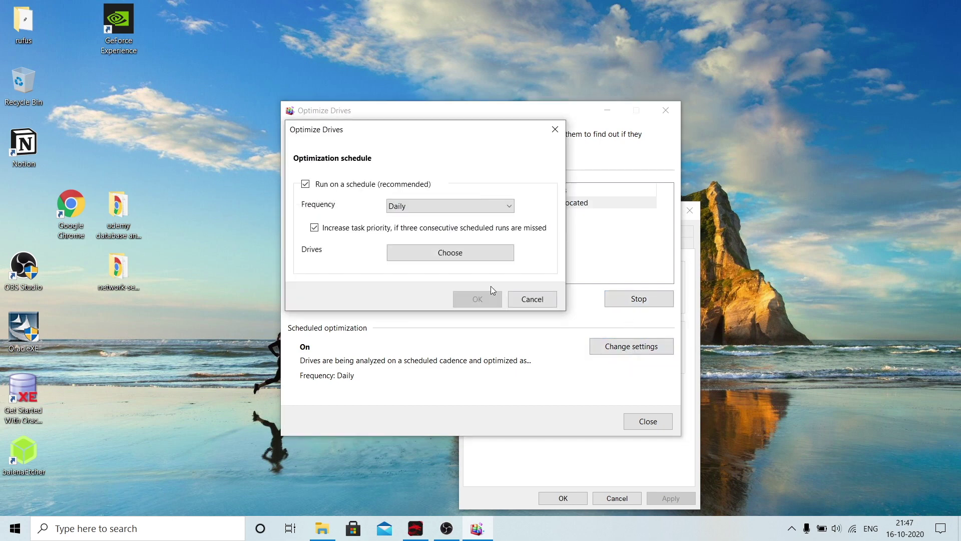
click(414, 206)
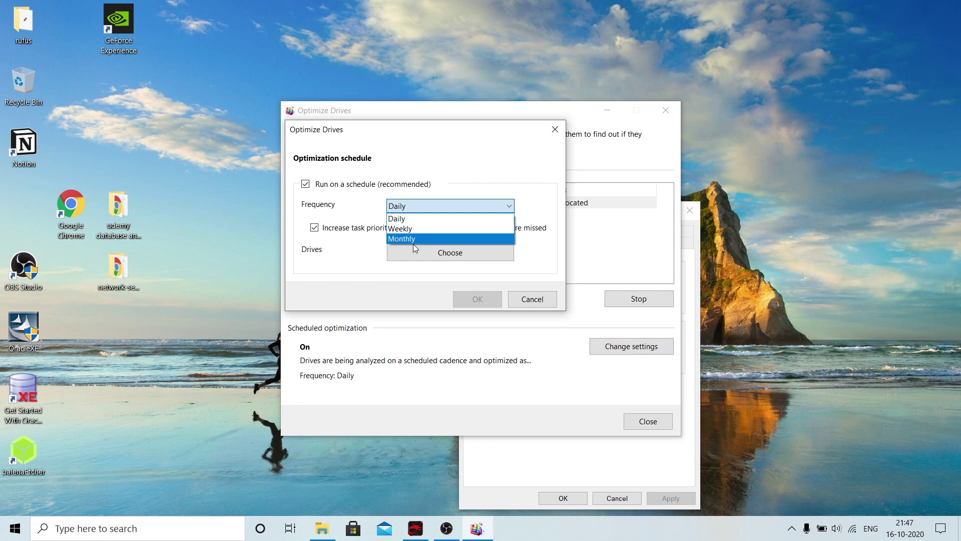
click(411, 214)
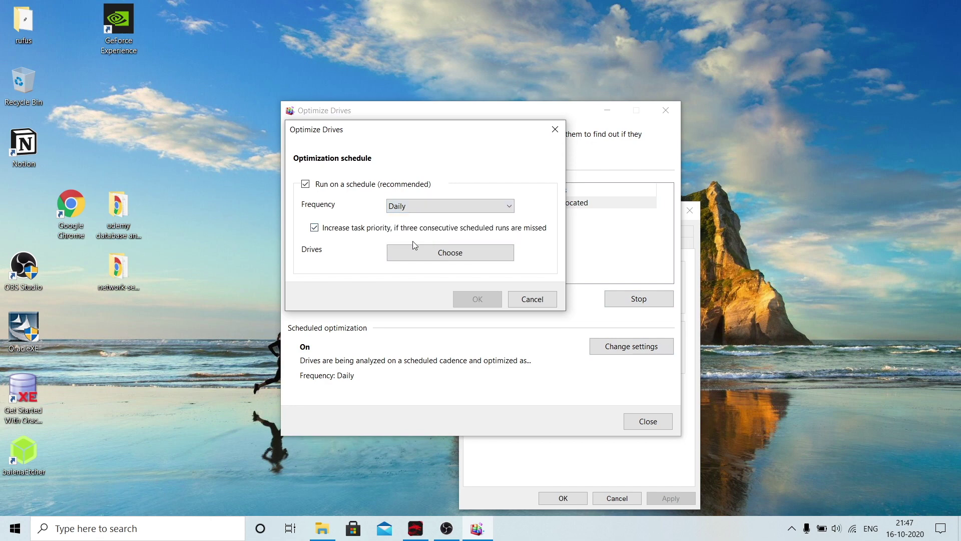
click(532, 299)
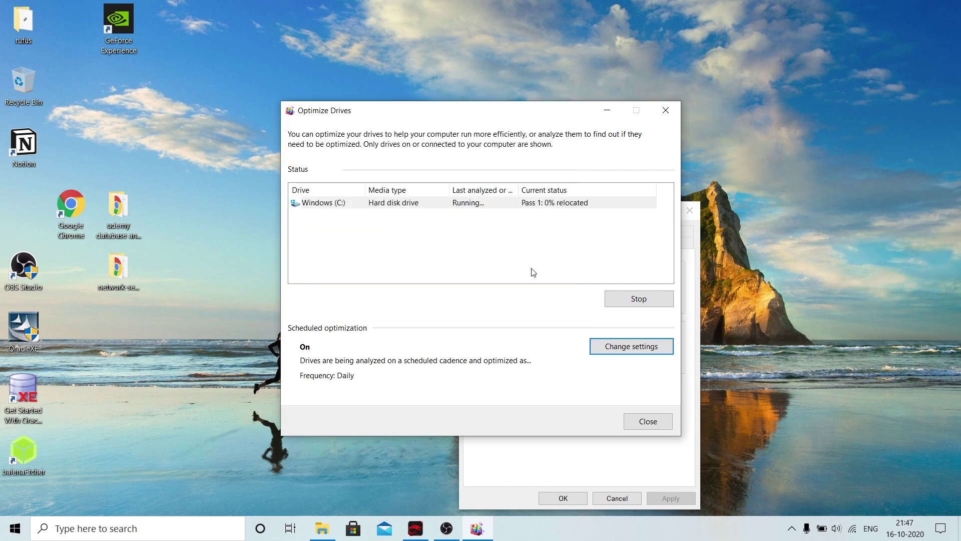
- Stop the running drive optimization and close the Optimize Drives and Windows (C:) Properties windows
click(638, 302)
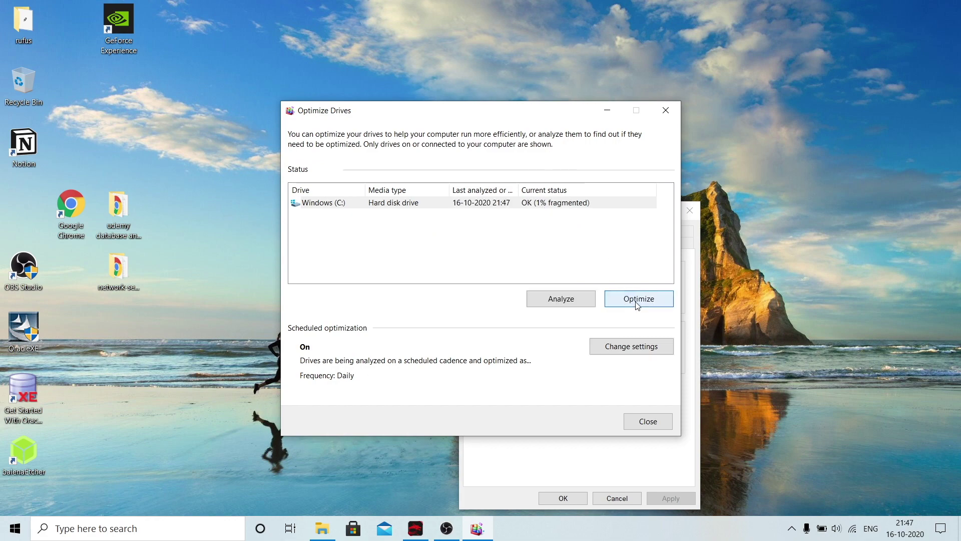
click(665, 109)
click(626, 244)
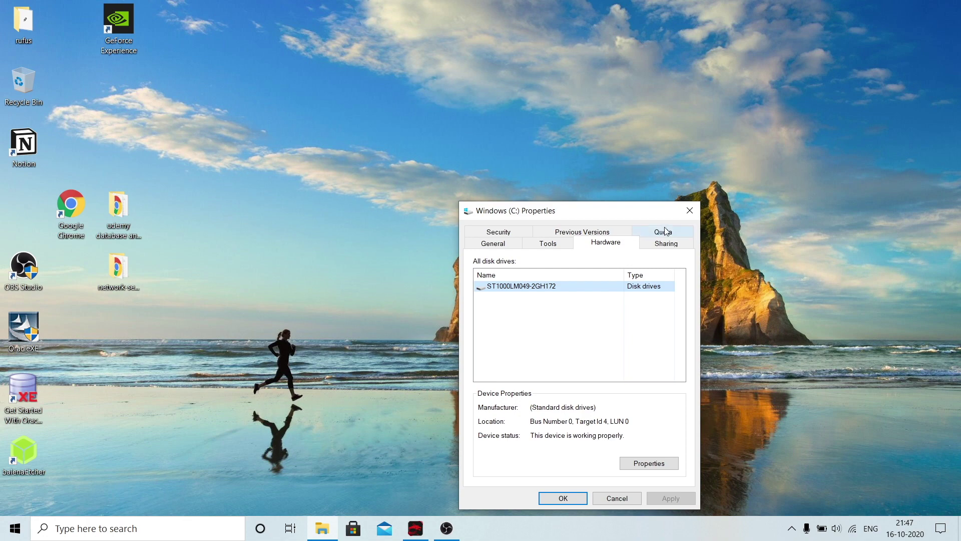
click(686, 216)
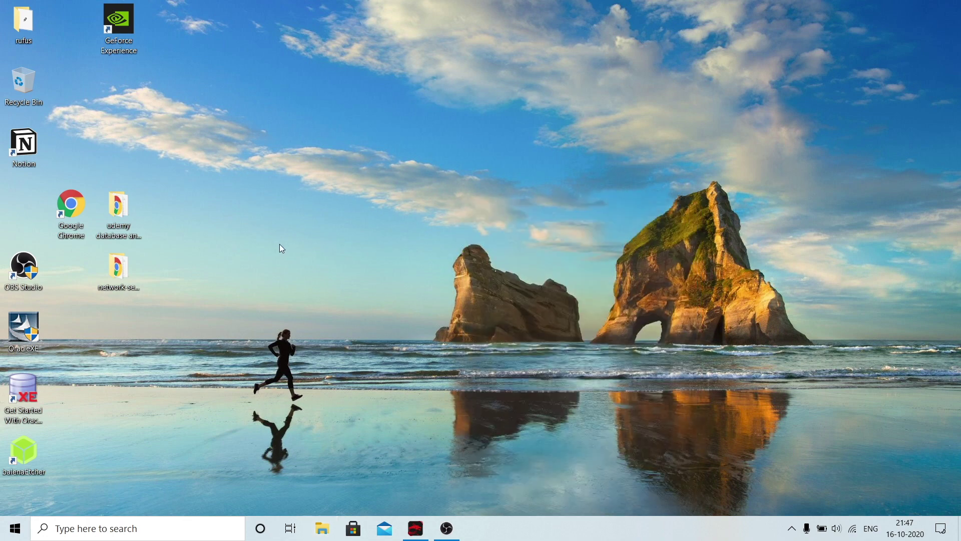
- Open the Performance Options through the advanced system settings of This PC
key(super+e)
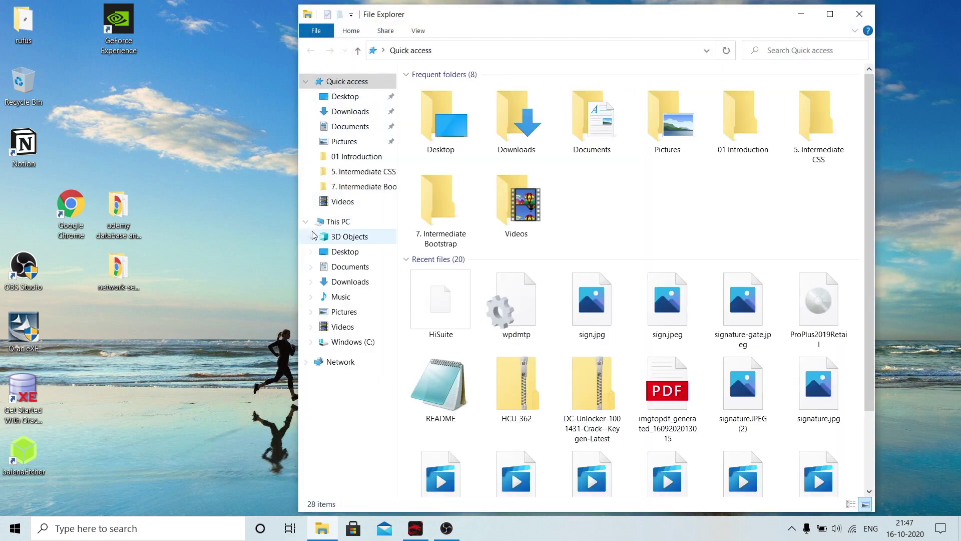
right_click(321, 227)
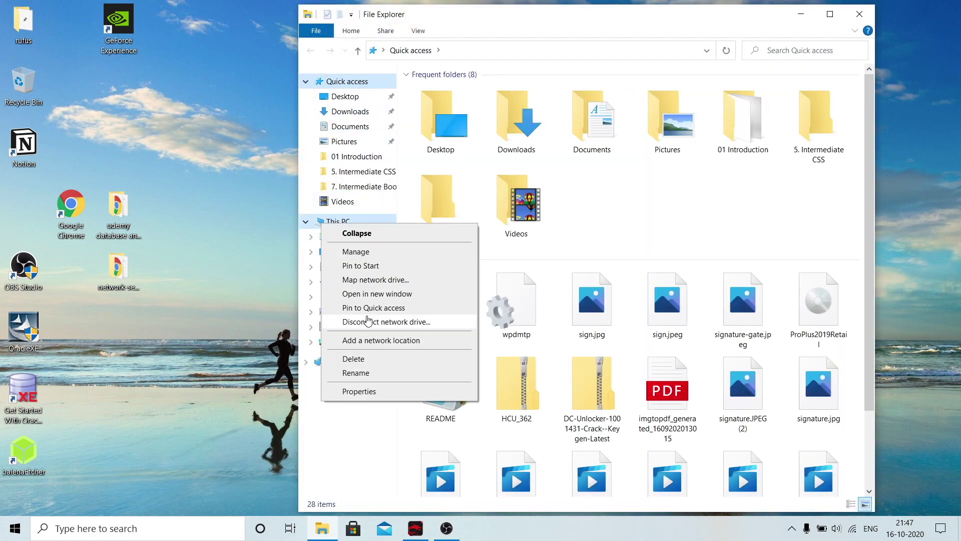
click(363, 392)
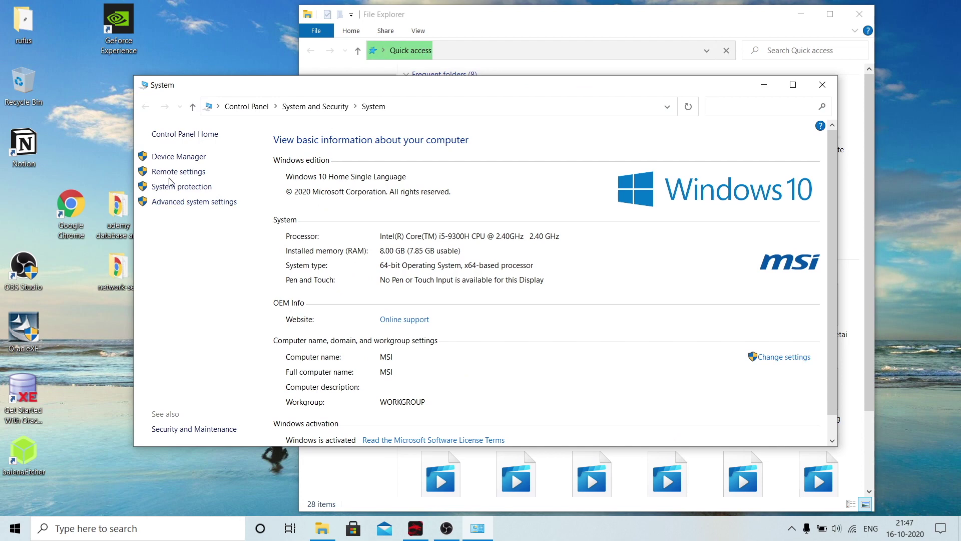
click(172, 203)
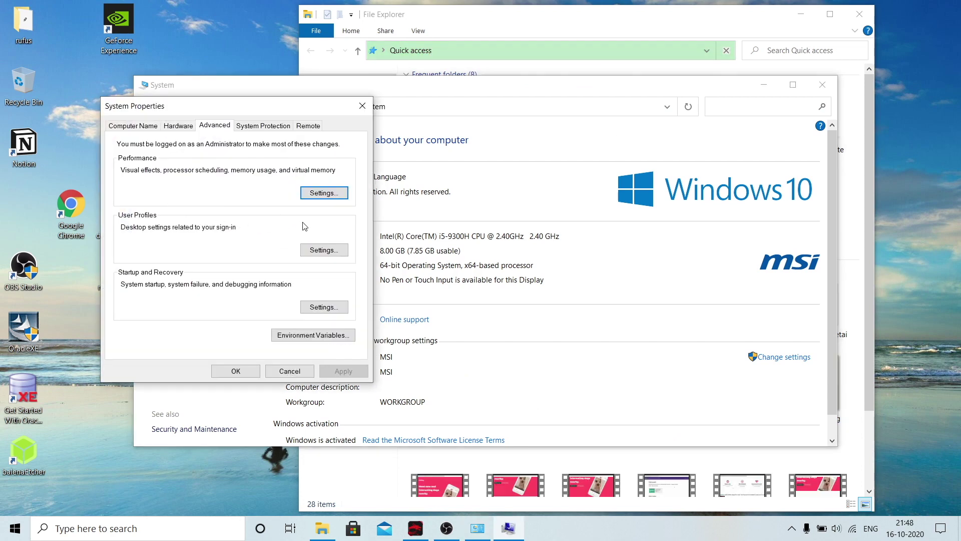
click(315, 195)
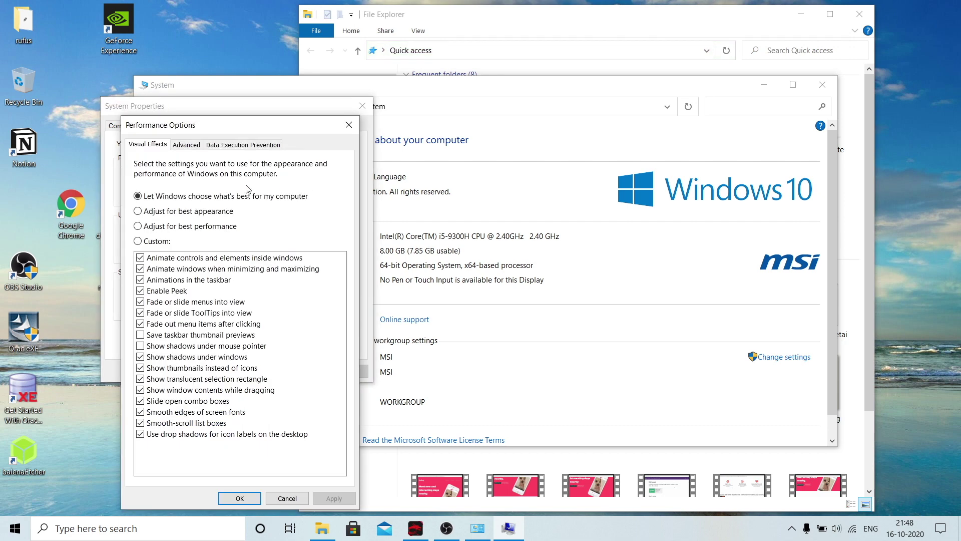
- Apply the visual effects preset Adjust for best appearance
click(138, 211)
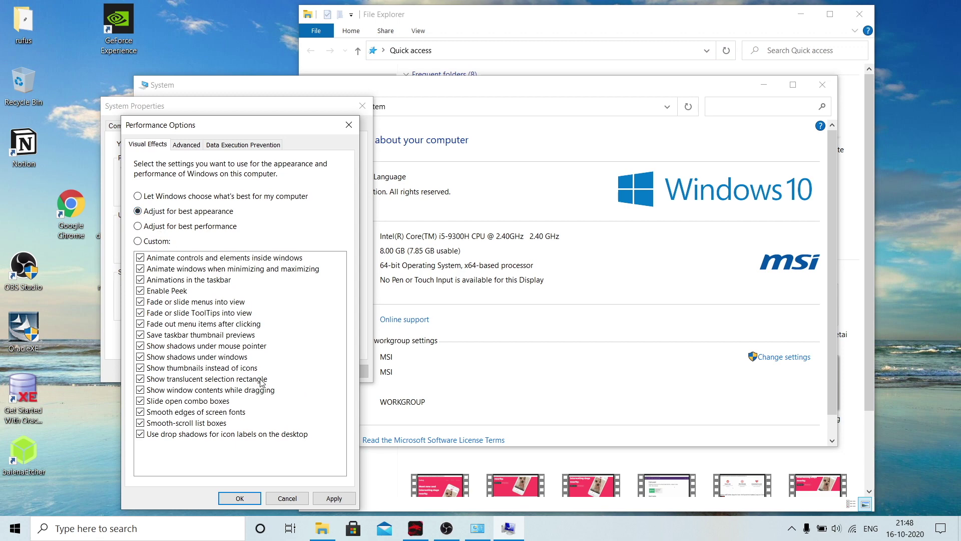
click(331, 498)
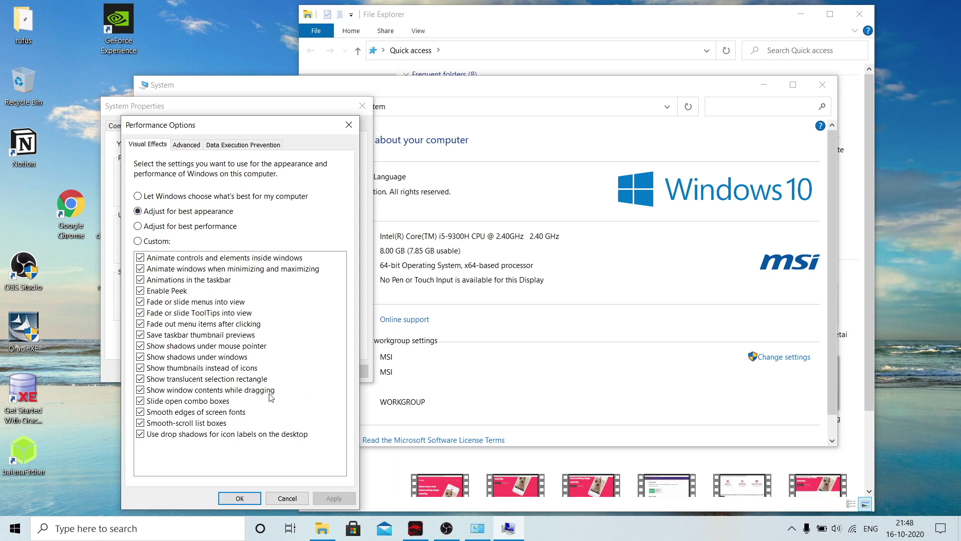
- Apply Adjust for best performance, then re-enable and apply only Save taskbar thumbnail previews, Show thumbnails instead of icons and Show shadows under windows
click(139, 226)
click(334, 498)
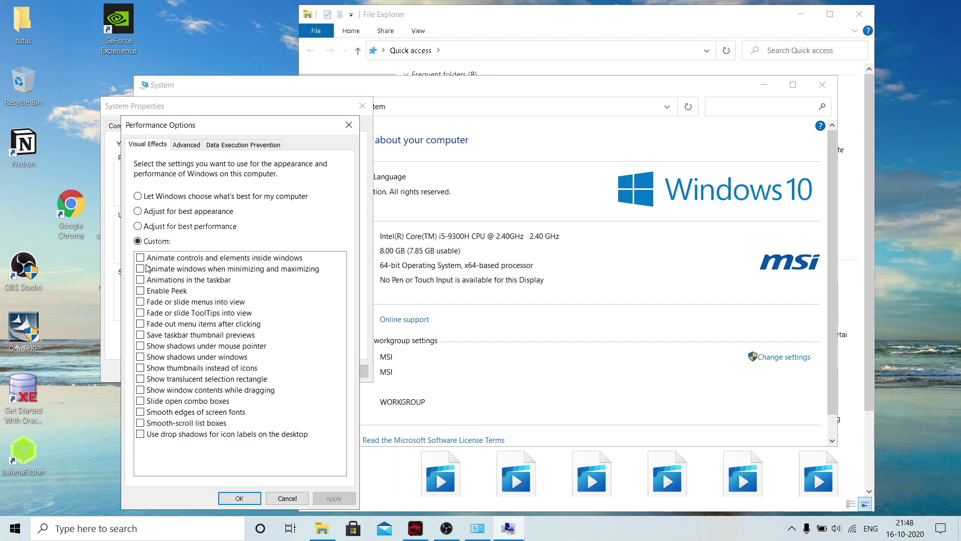
click(140, 335)
click(144, 368)
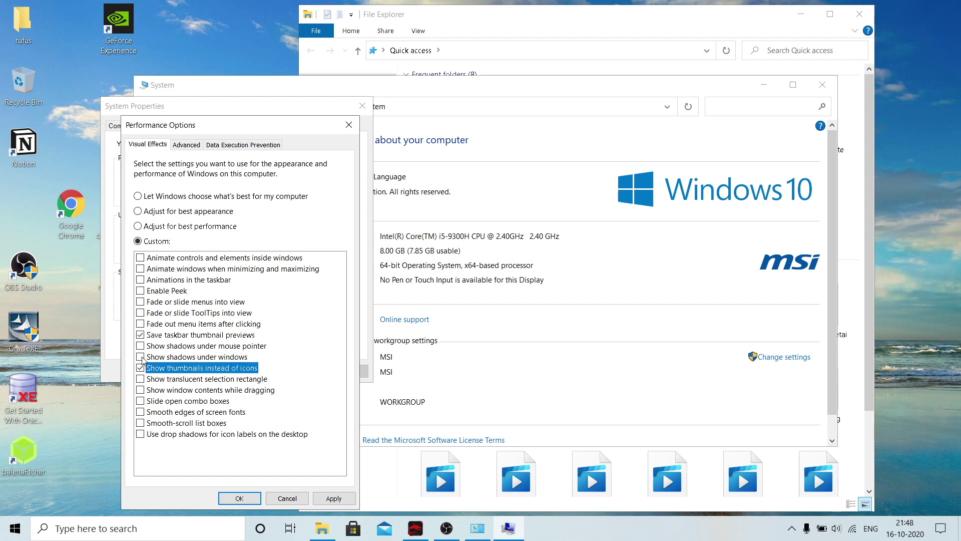
click(142, 358)
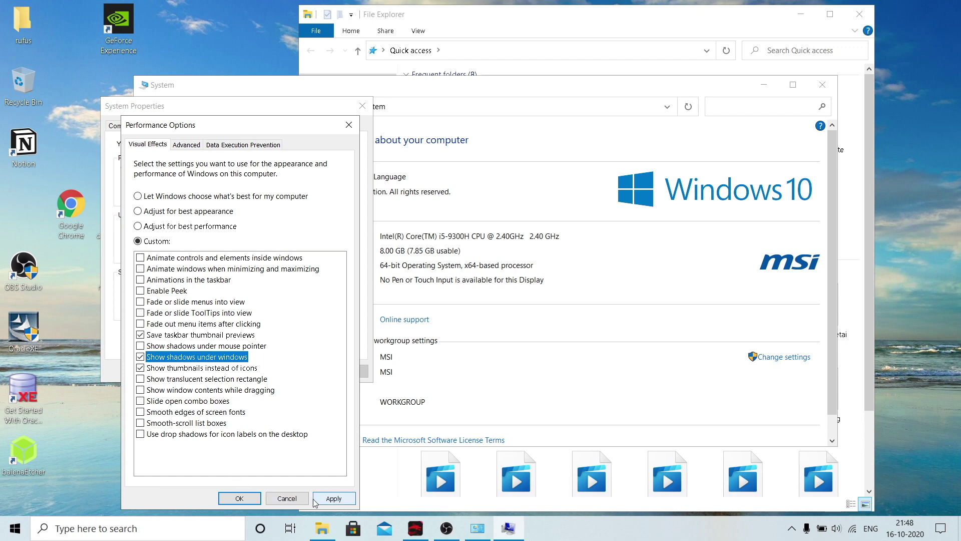
click(333, 498)
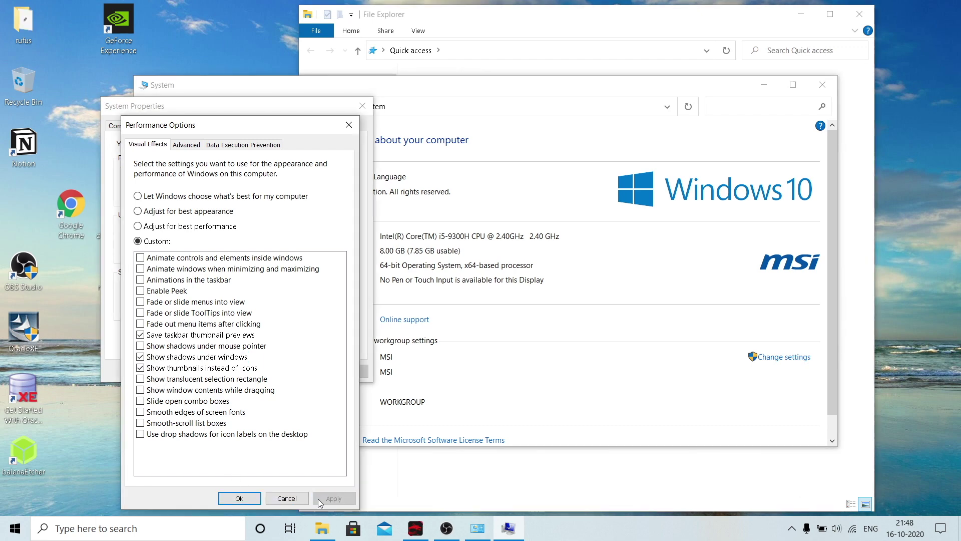
click(239, 498)
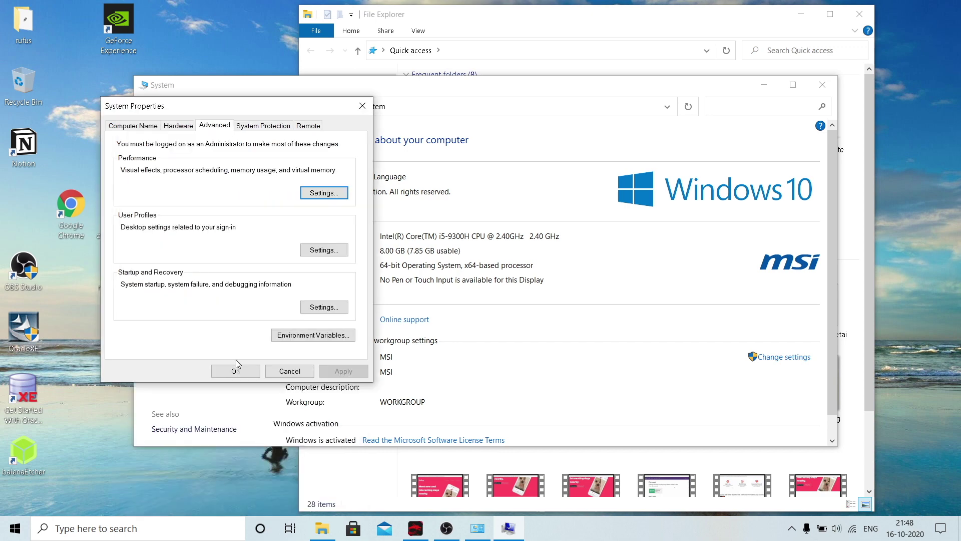
click(362, 106)
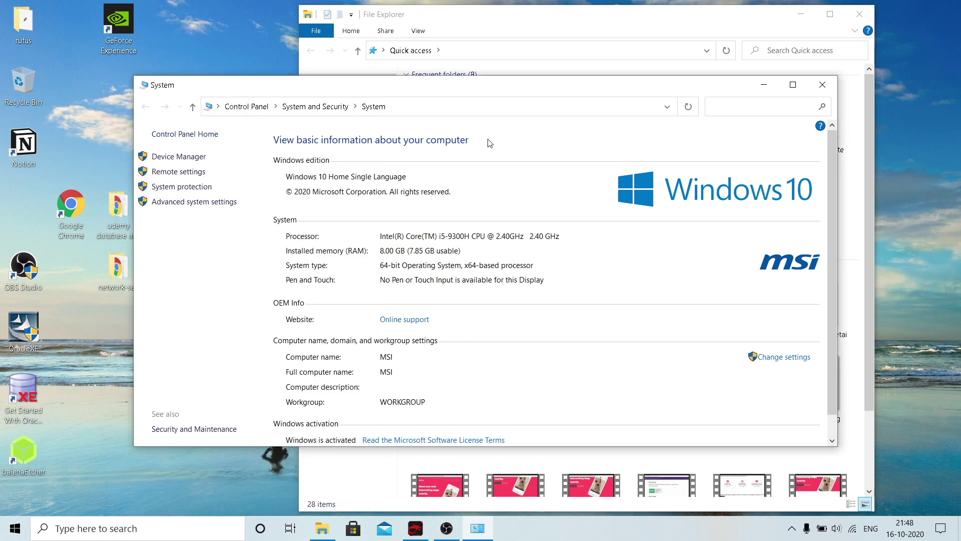
click(823, 85)
- Turn off Xbox Game Bar and Game Mode in the Windows gaming settings
key(super+i)
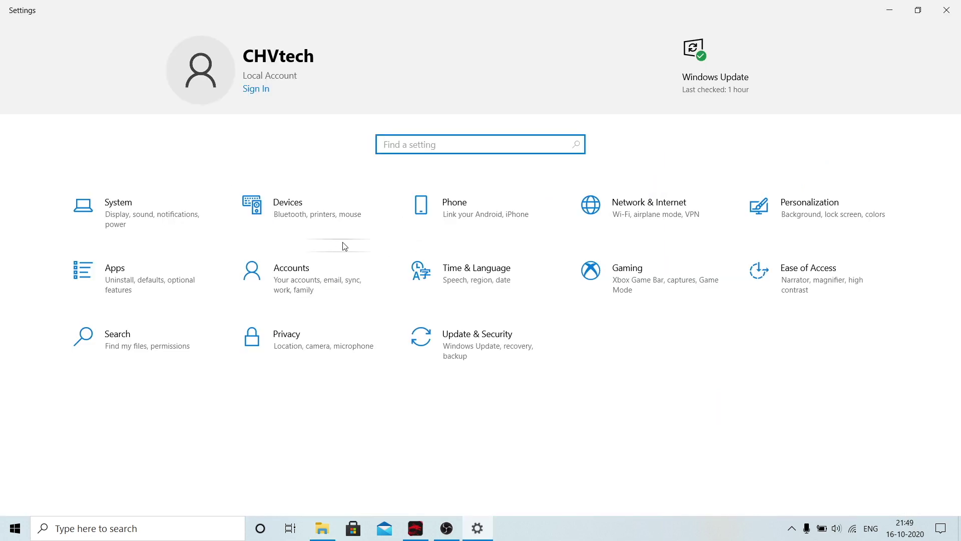
click(595, 277)
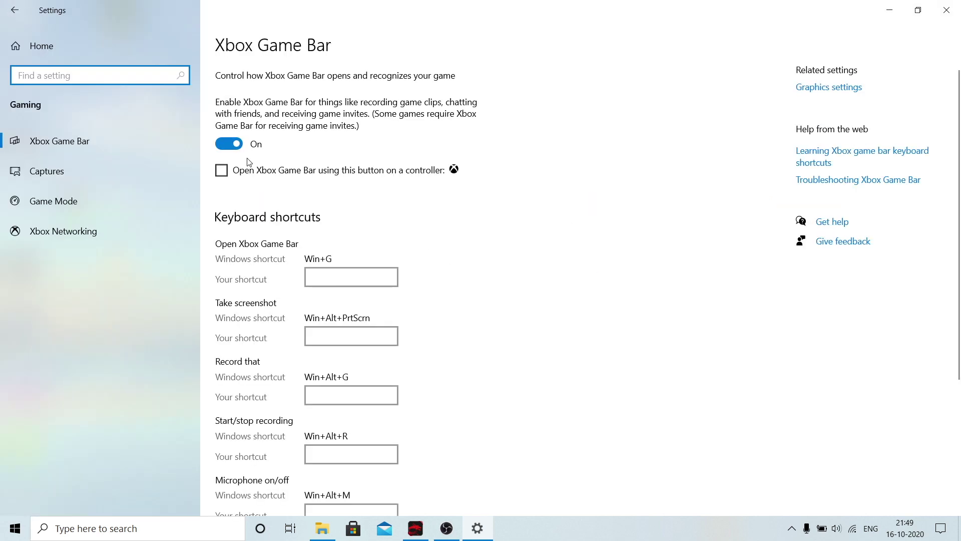
click(231, 145)
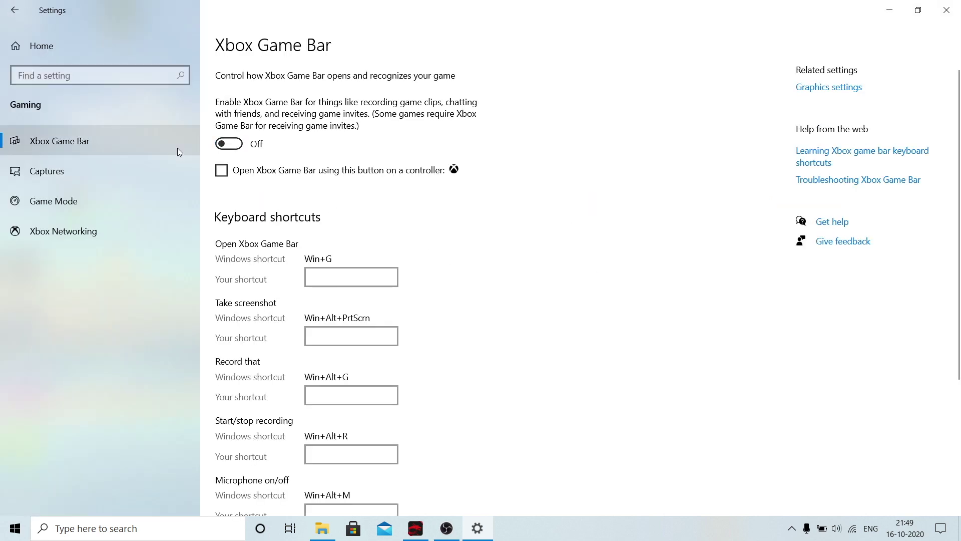
click(105, 202)
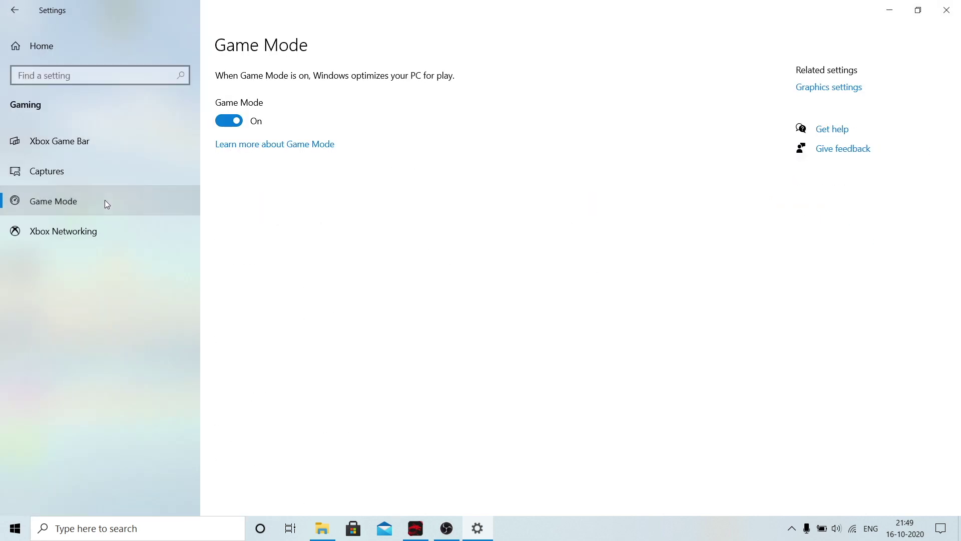
click(229, 121)
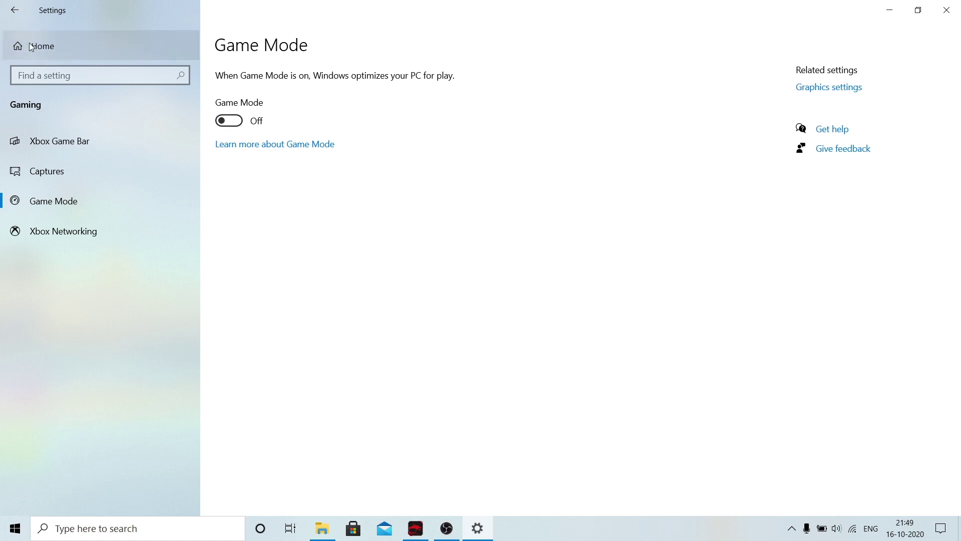
- Turn off all four general privacy options: advertising ID, language list access, app launch tracking and suggested content in Settings
click(30, 46)
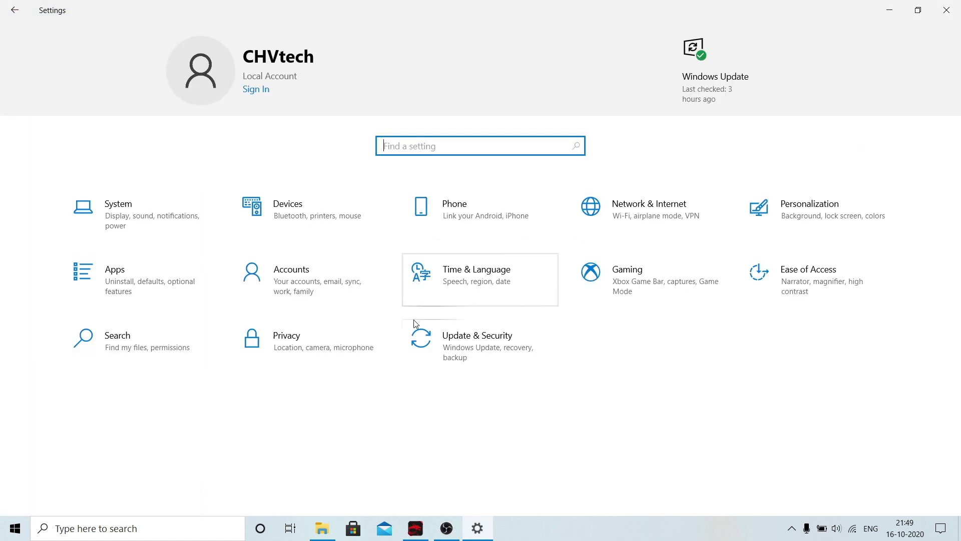
click(328, 349)
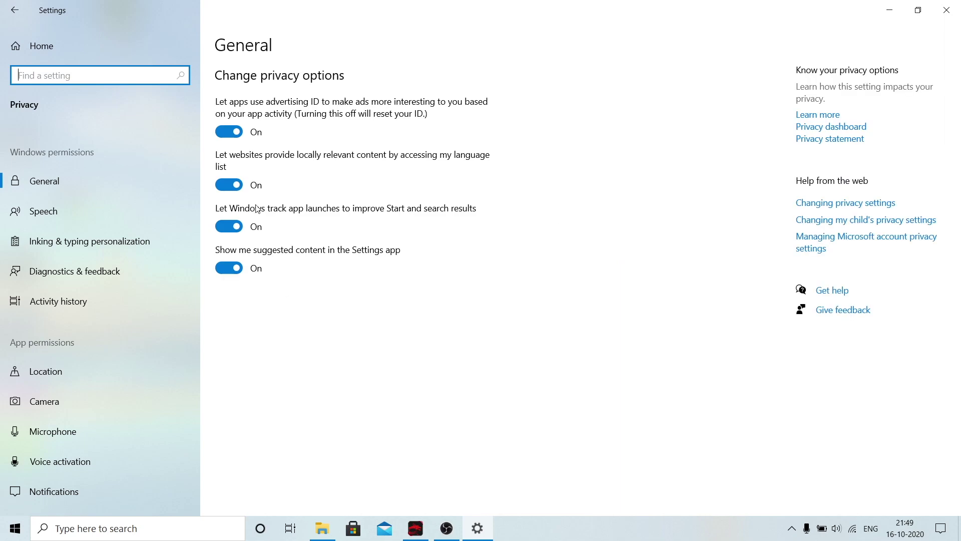
click(230, 185)
click(235, 131)
click(229, 226)
click(229, 268)
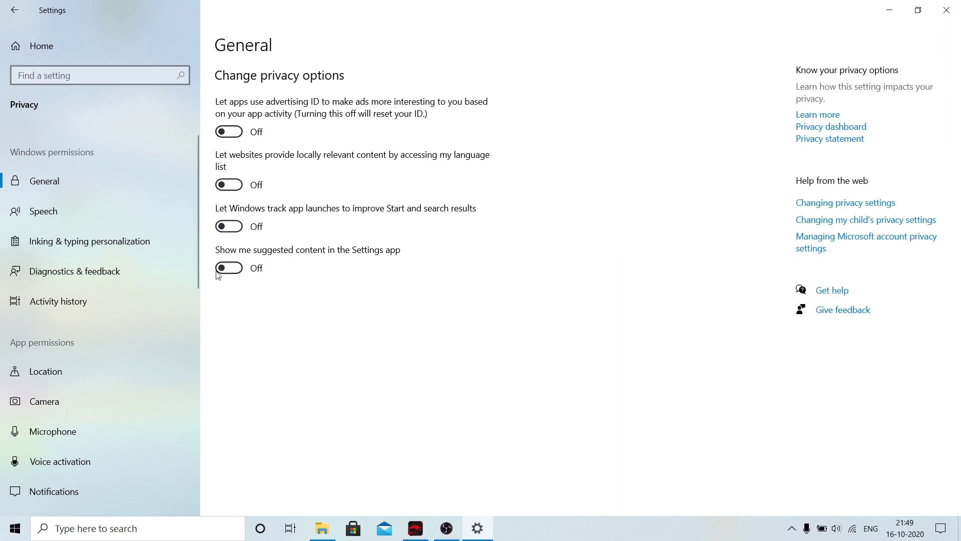
- Turn off precise location access for 3D Viewer, Desktop App Web Viewer, Weather and Microsoft Edge in the privacy settings
click(95, 373)
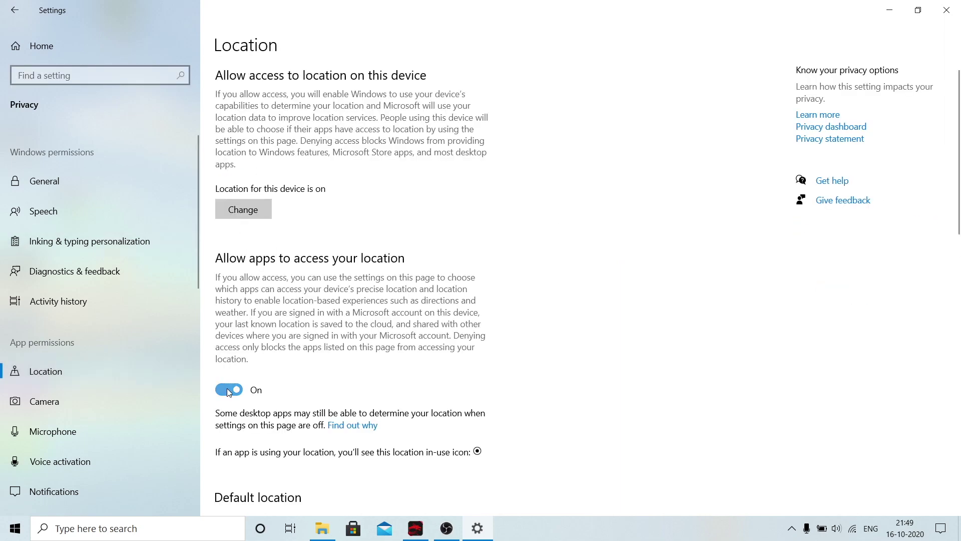
scroll(227, 389, down, 2)
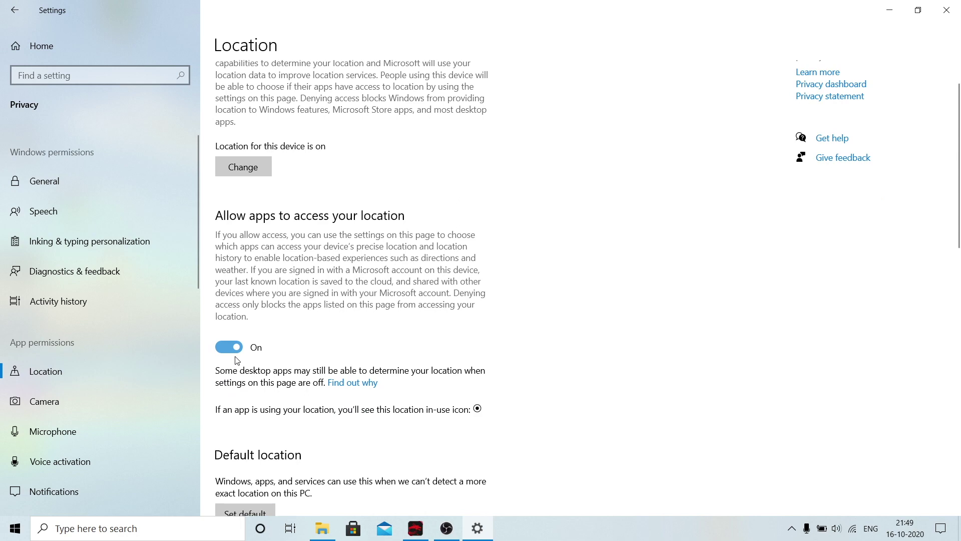
scroll(237, 360, down, 7)
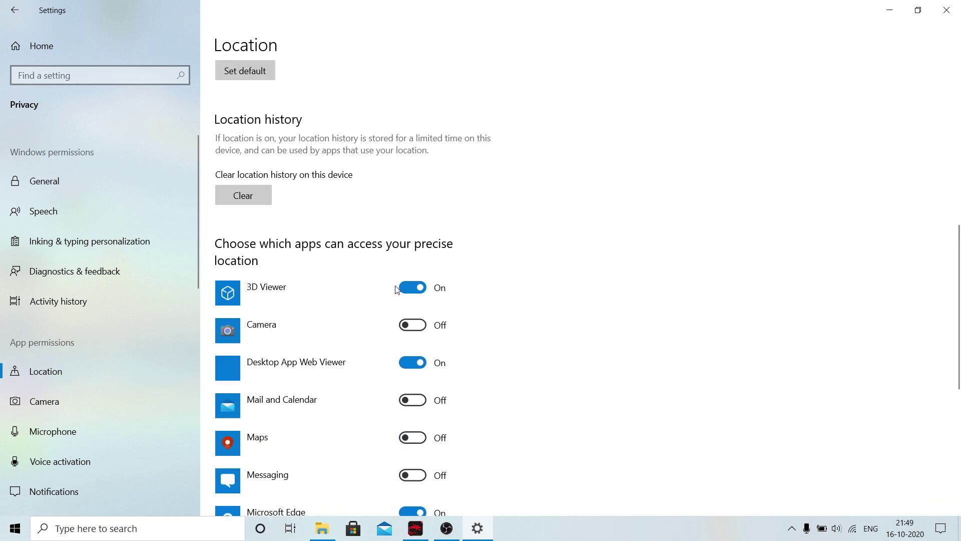
click(400, 288)
click(416, 363)
scroll(417, 365, down, 2)
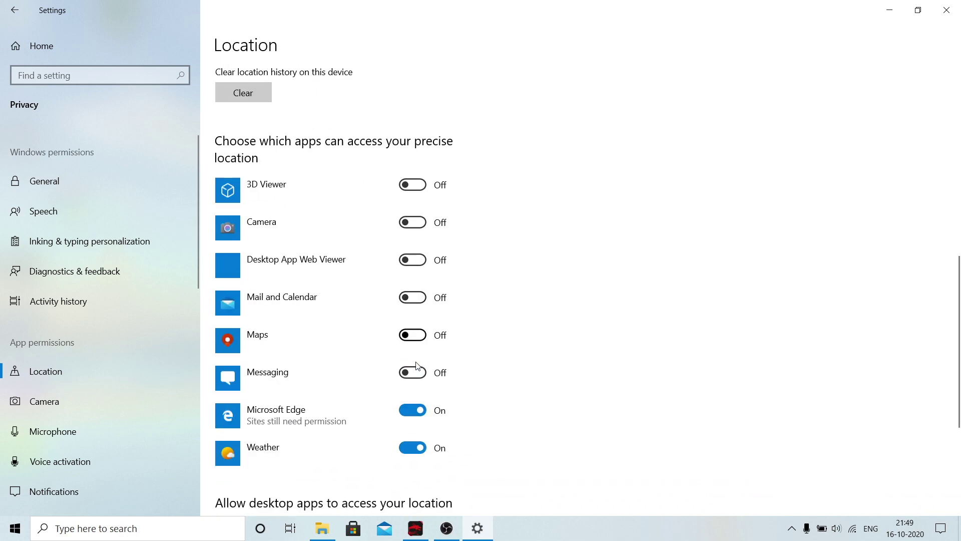
scroll(417, 364, down, 1)
click(408, 397)
click(412, 358)
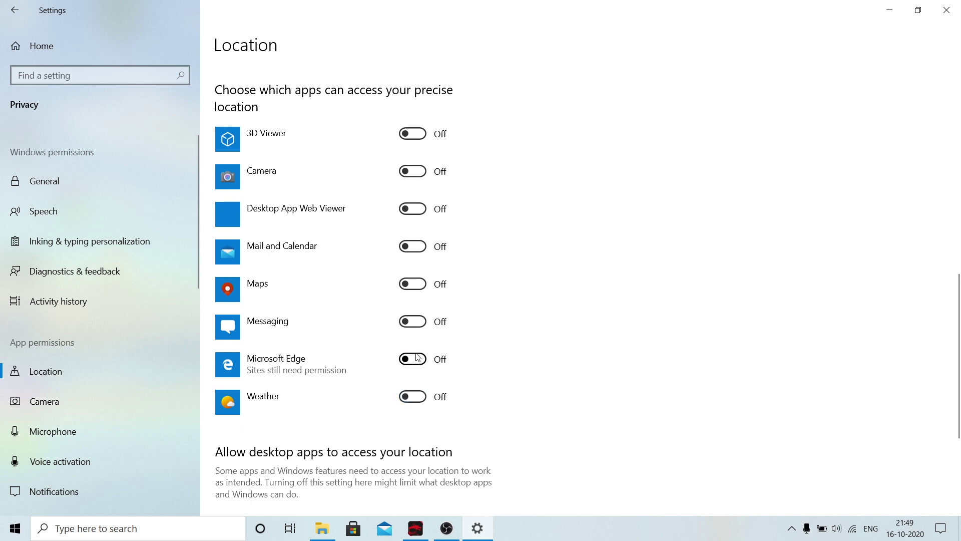
scroll(351, 376, up, 3)
- Uninstall Multi-Tool 8 from the installed apps in Apps & features
click(31, 46)
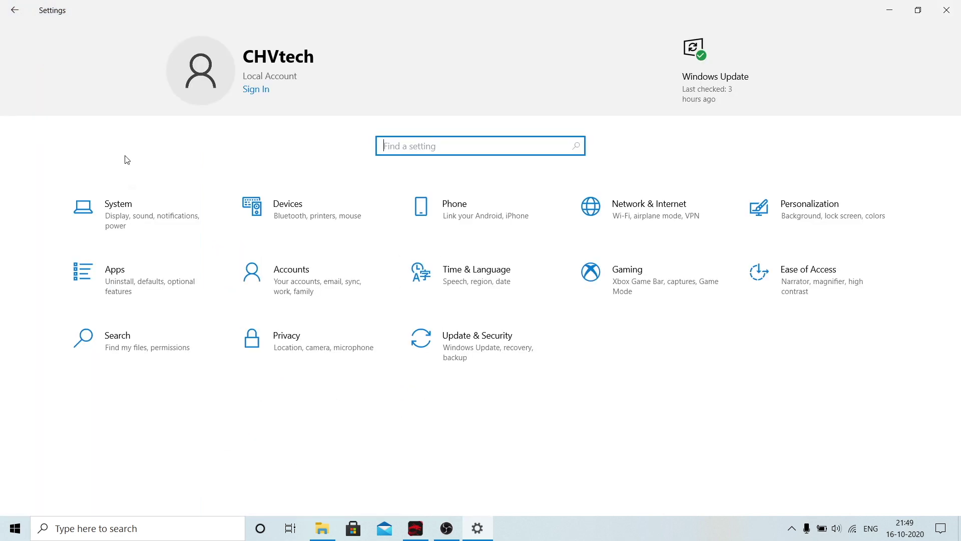
click(150, 274)
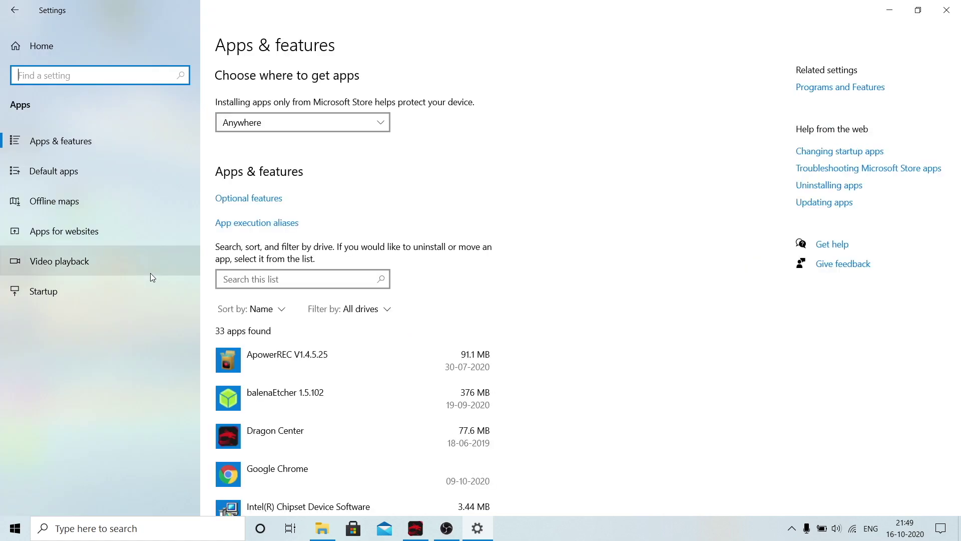
scroll(301, 382, down, 10)
scroll(301, 384, down, 15)
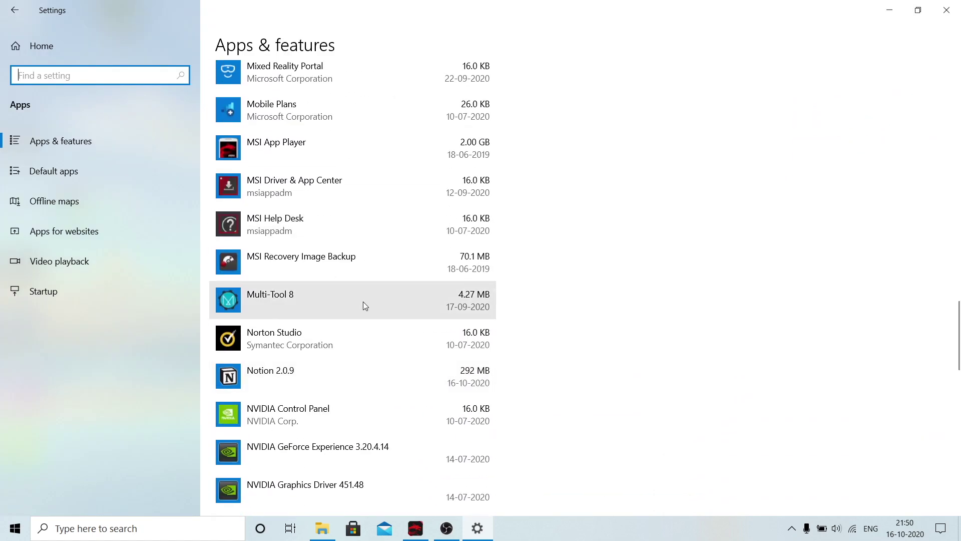
click(362, 302)
click(461, 350)
click(506, 322)
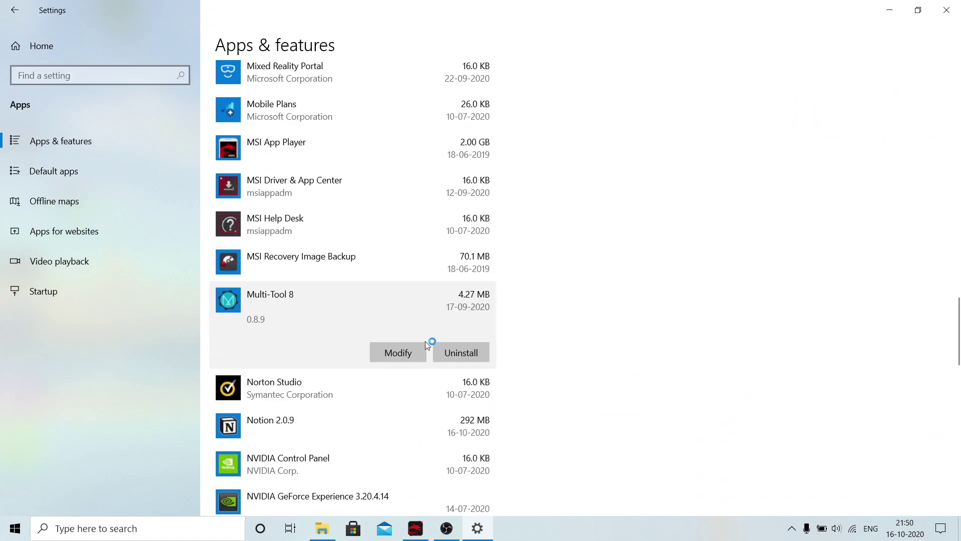
- Uninstall the Weather app and confirm its removal
scroll(414, 348, down, 10)
scroll(290, 372, down, 5)
click(414, 323)
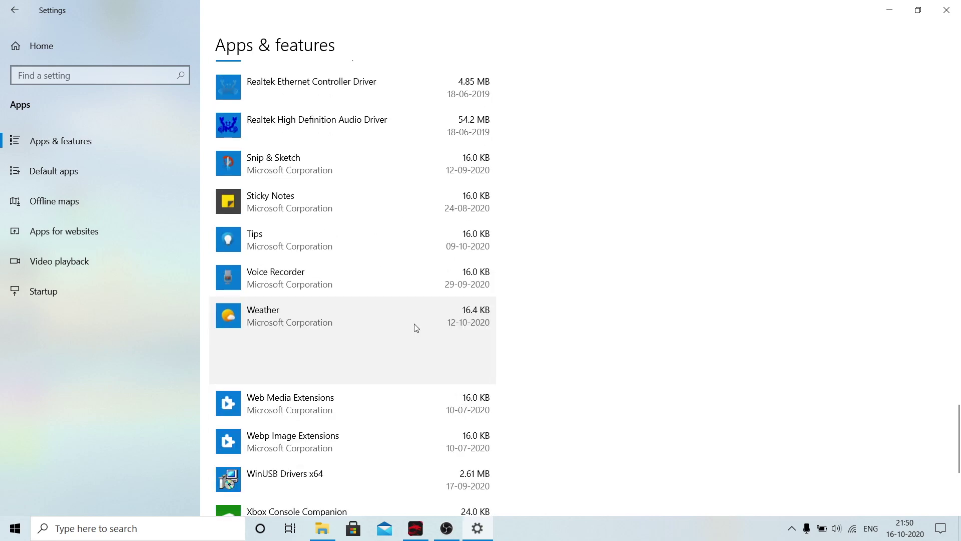
click(458, 367)
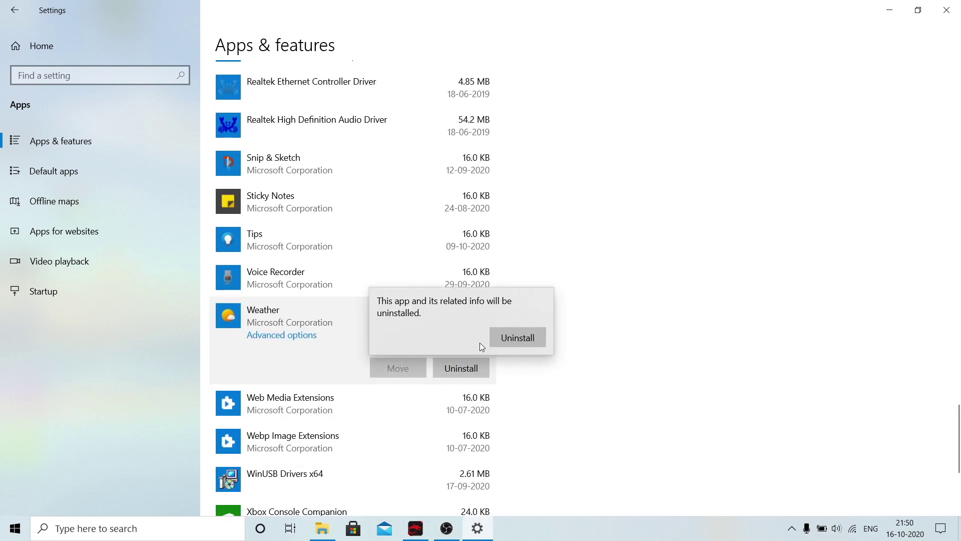
click(518, 337)
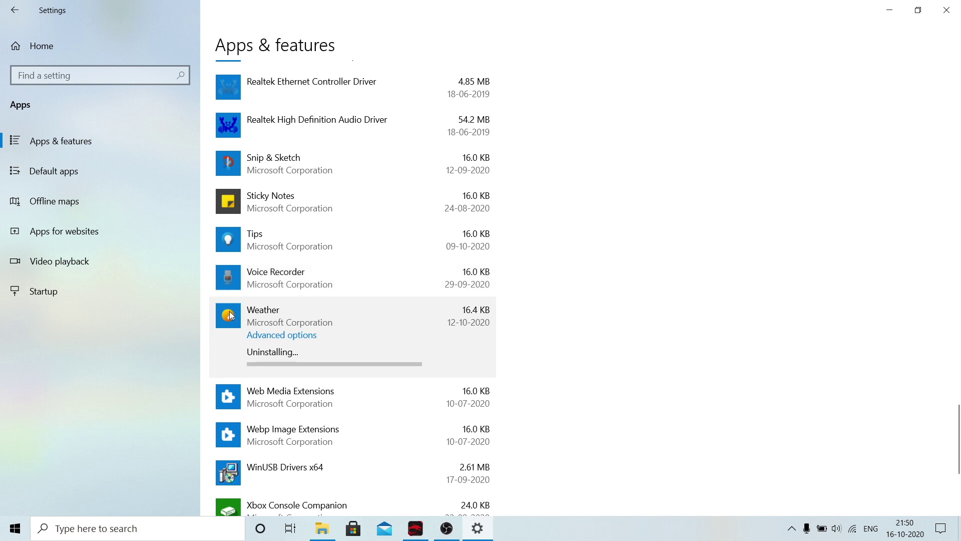
- Turn off Cortana in the startup apps and close the open File Explorer window
click(97, 300)
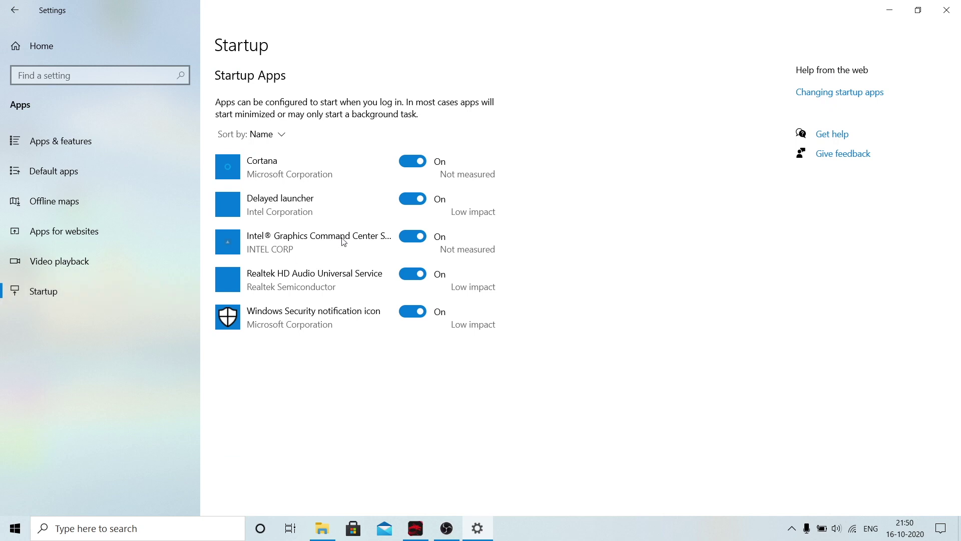
click(413, 161)
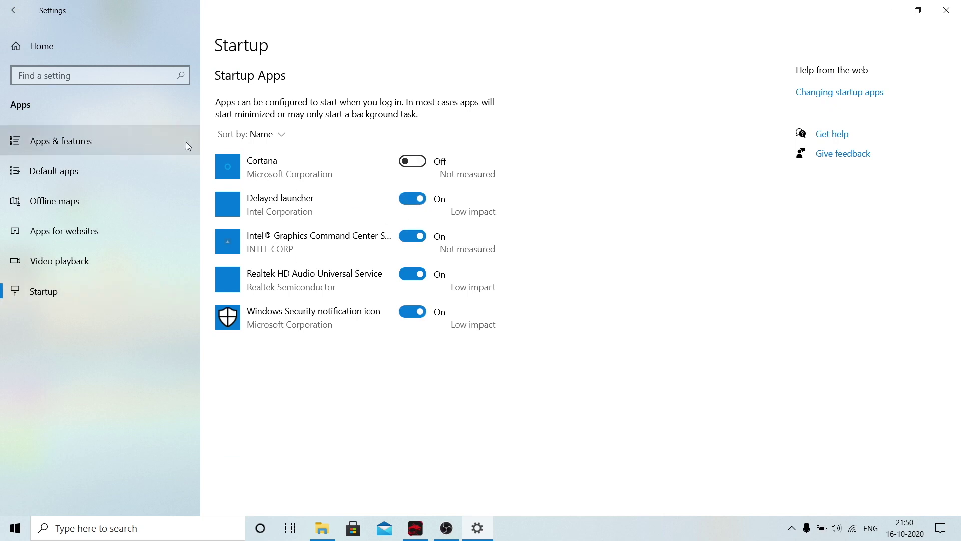
click(48, 50)
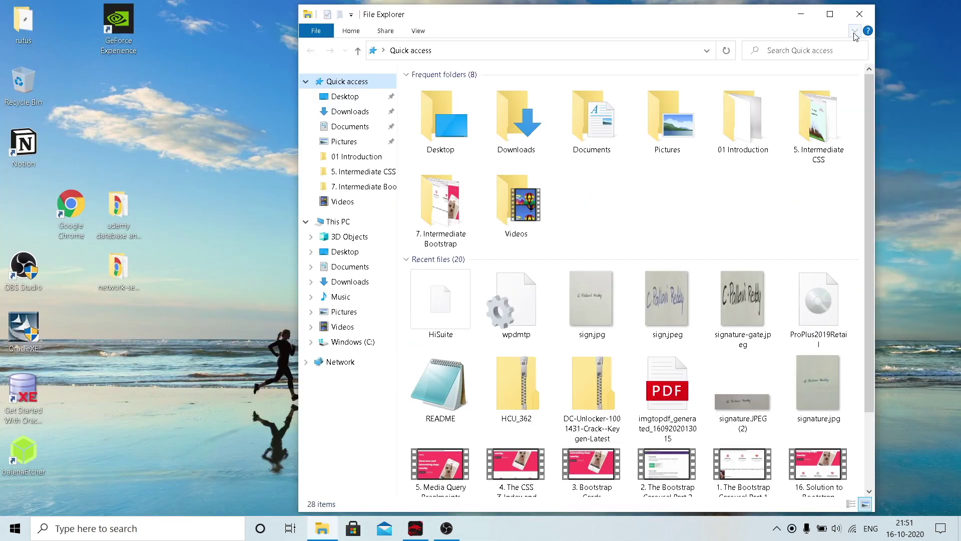
click(865, 13)
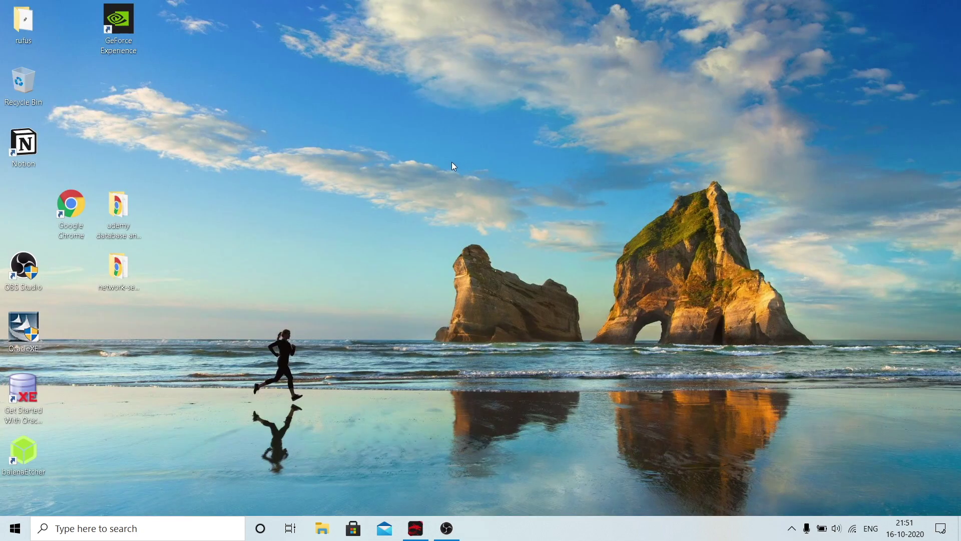
right_click(406, 180)
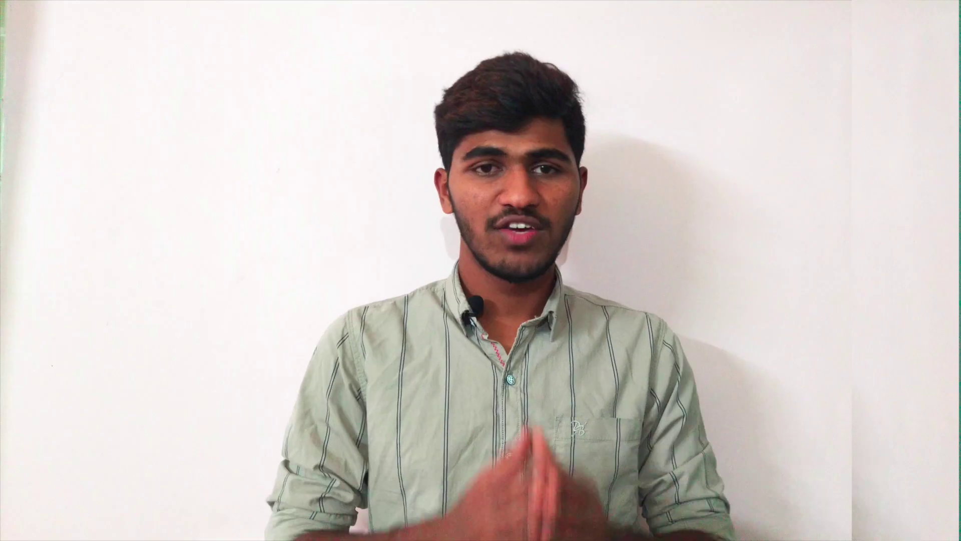